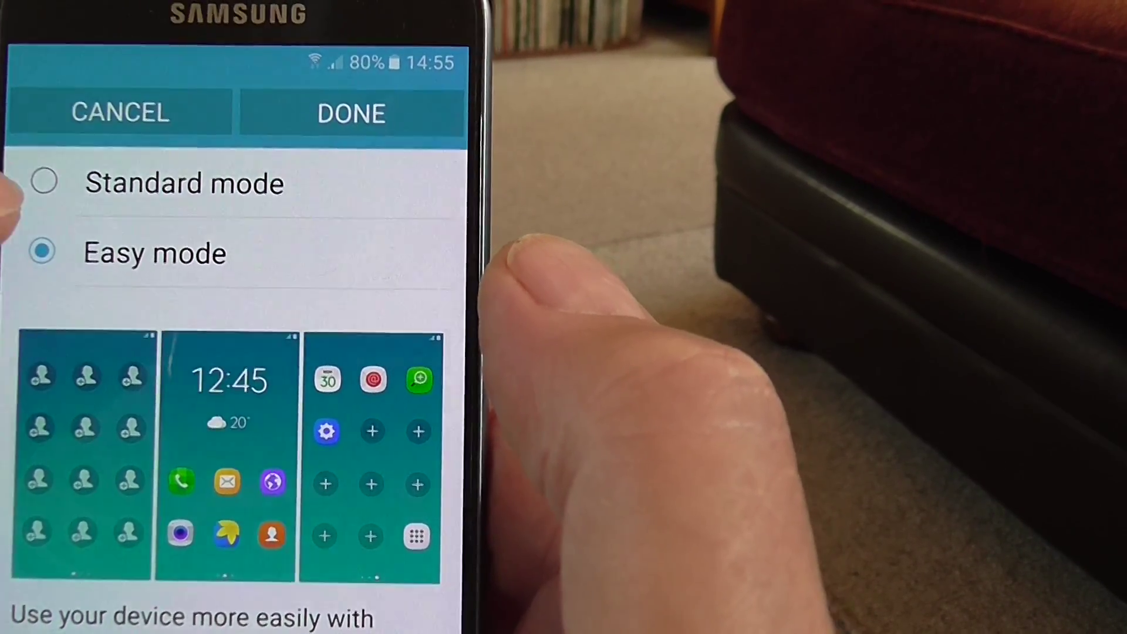
{"action": "scroll", "coordinate": [233, 397], "scroll_direction": "down", "scroll_amount": 5}
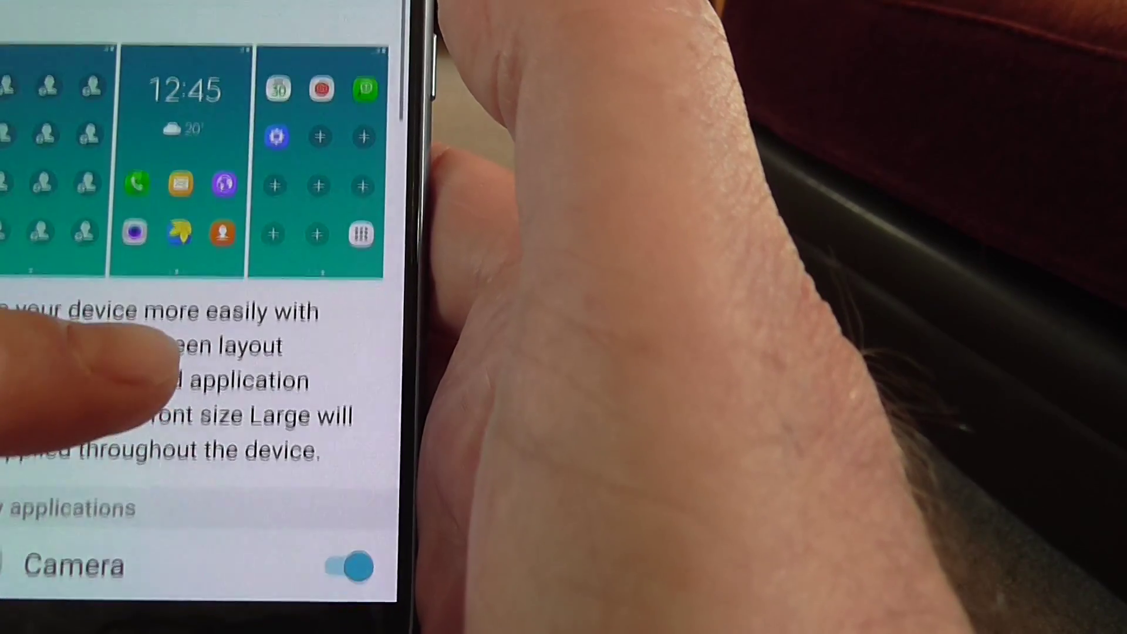
{"action": "scroll", "coordinate": [132, 370], "scroll_direction": "down", "scroll_amount": 5}
{"action": "scroll", "coordinate": [132, 396], "scroll_direction": "down", "scroll_amount": 3}
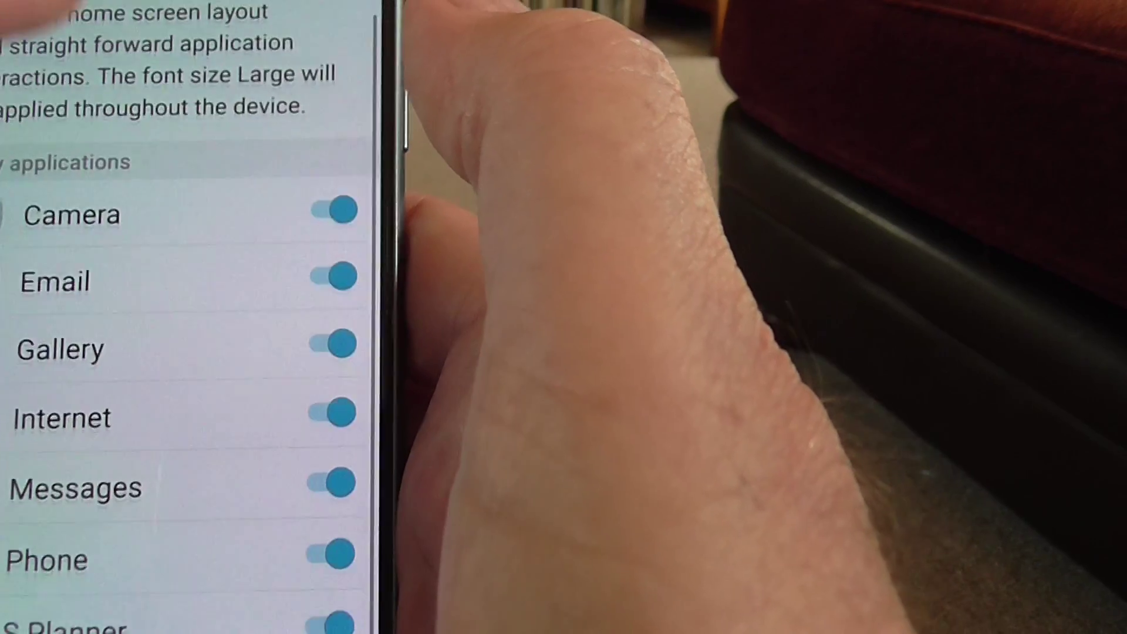